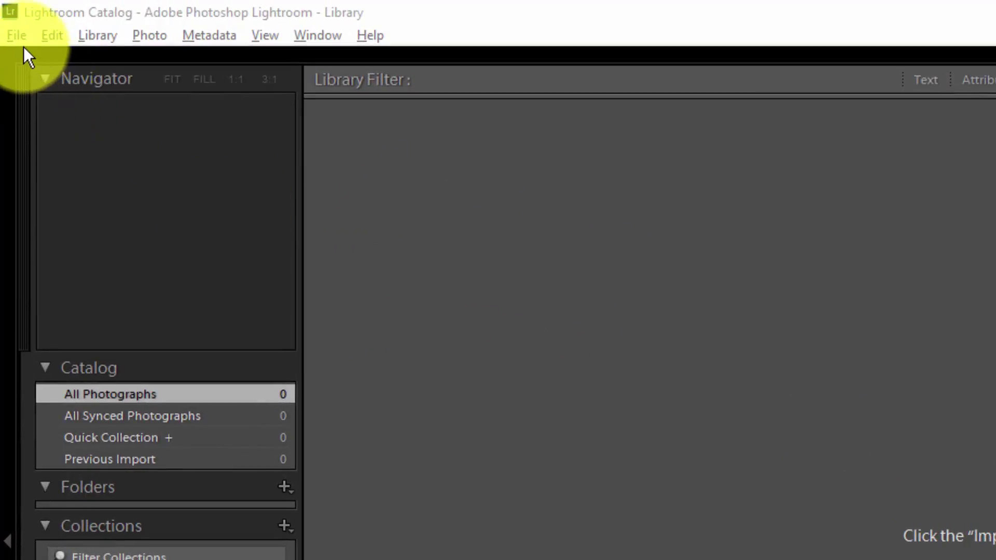
Open the File menu to review recent catalogs such as Foto Begynder.lrcat
left_click(15, 34)
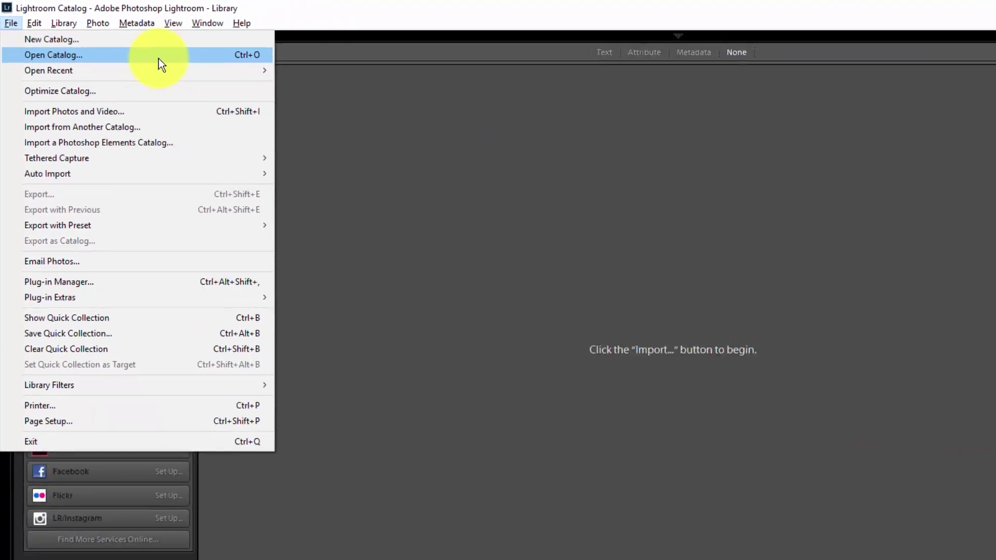
Bring up the Open Catalog chooser, then switch to Chrome's Lightroom file-locations help page
left_click(116, 42)
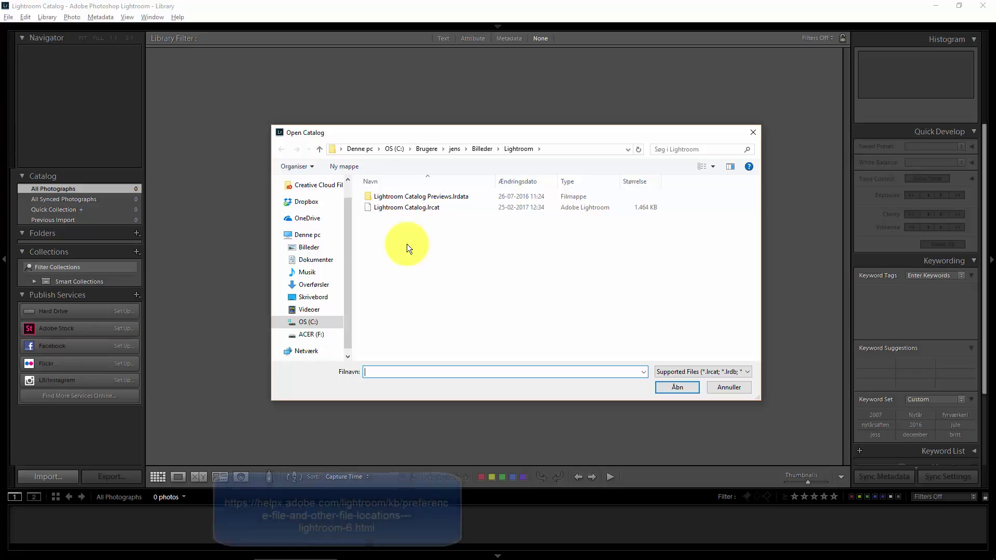
key("alt+Tab")
key("alt+Tab")
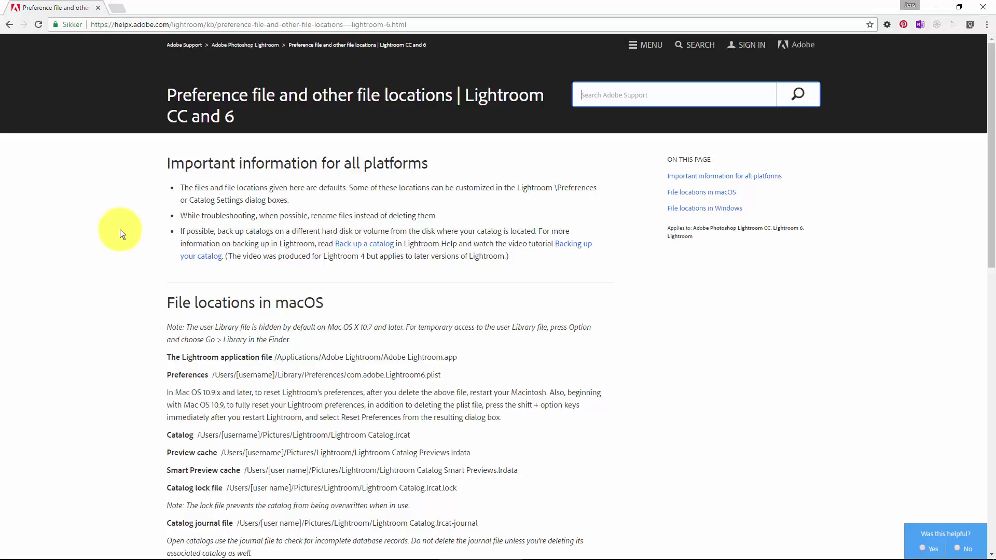
Highlight the default catalog path under 'File locations in Windows' and return to Lightroom
scroll(120, 234, "down", 1)
scroll(120, 235, "up", 1)
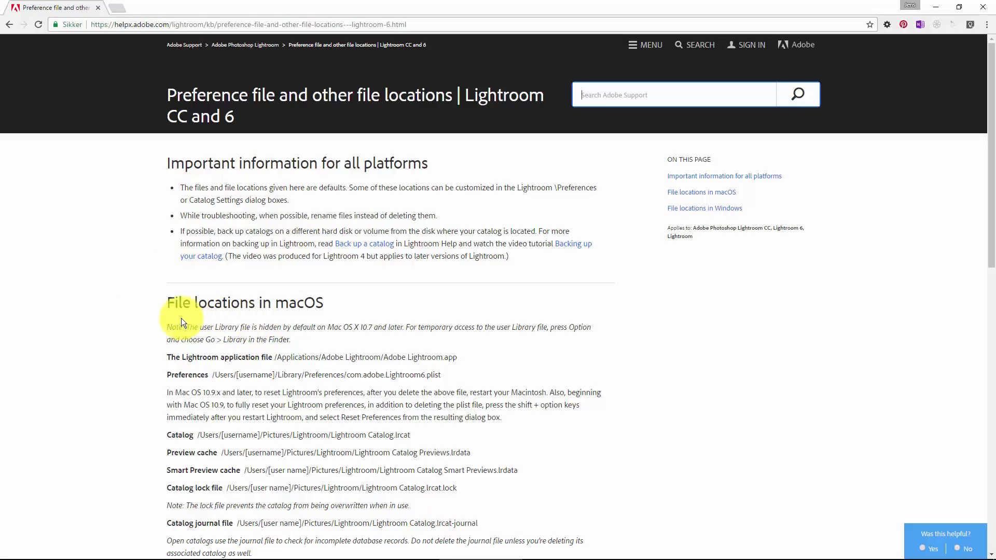
scroll(143, 307, "down", 1)
scroll(138, 310, "down", 2)
scroll(133, 312, "down", 1)
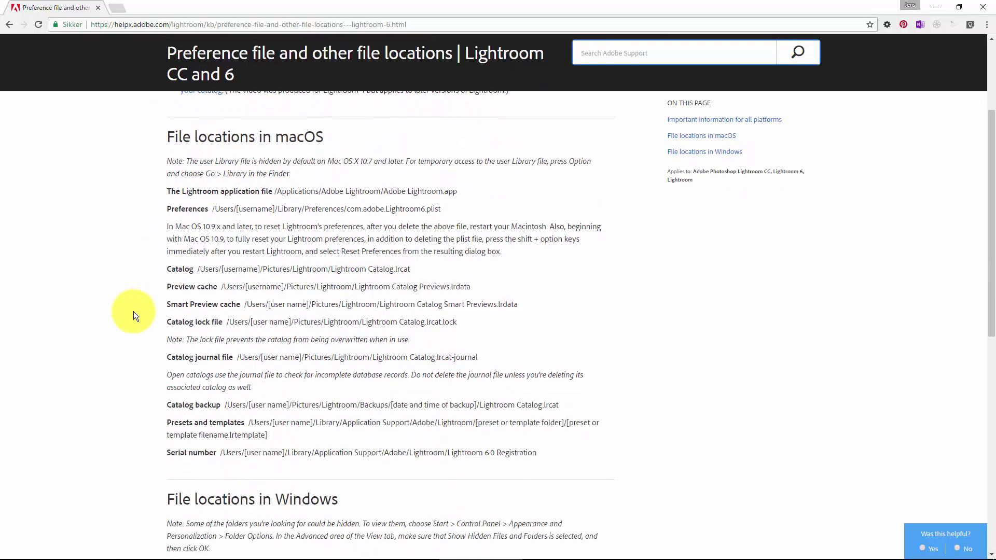
scroll(133, 311, "down", 3)
scroll(135, 311, "down", 2)
scroll(135, 310, "down", 2)
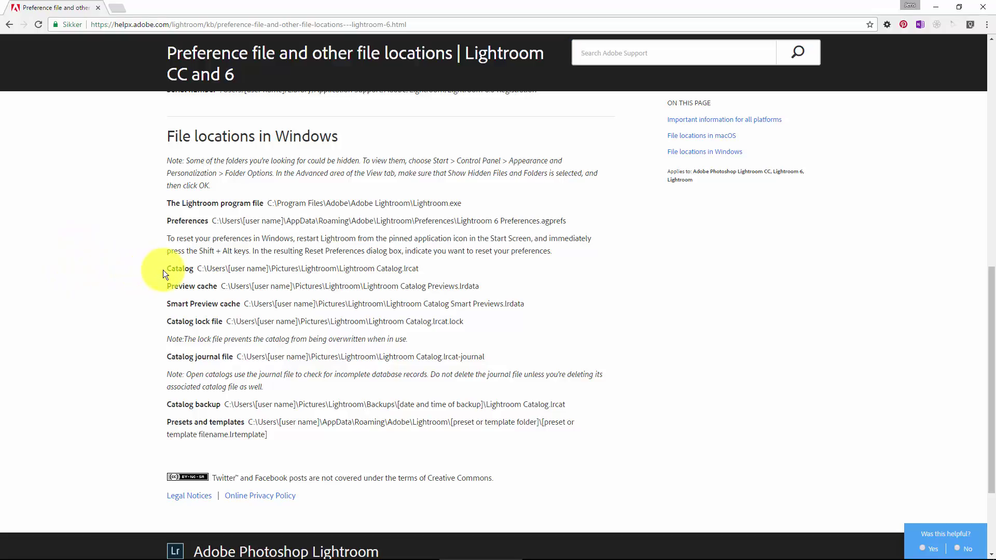
left_click_drag(162, 270, 432, 264)
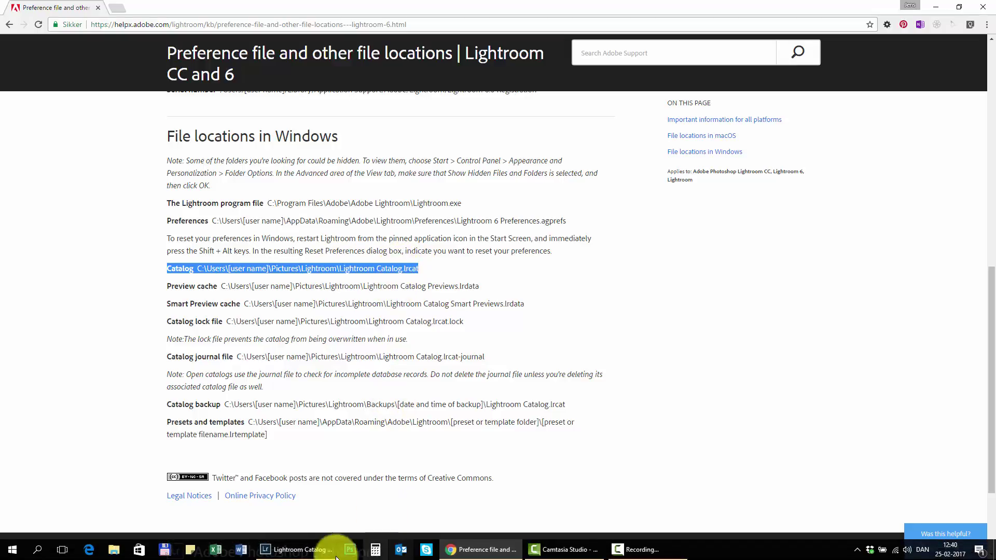
left_click(281, 553)
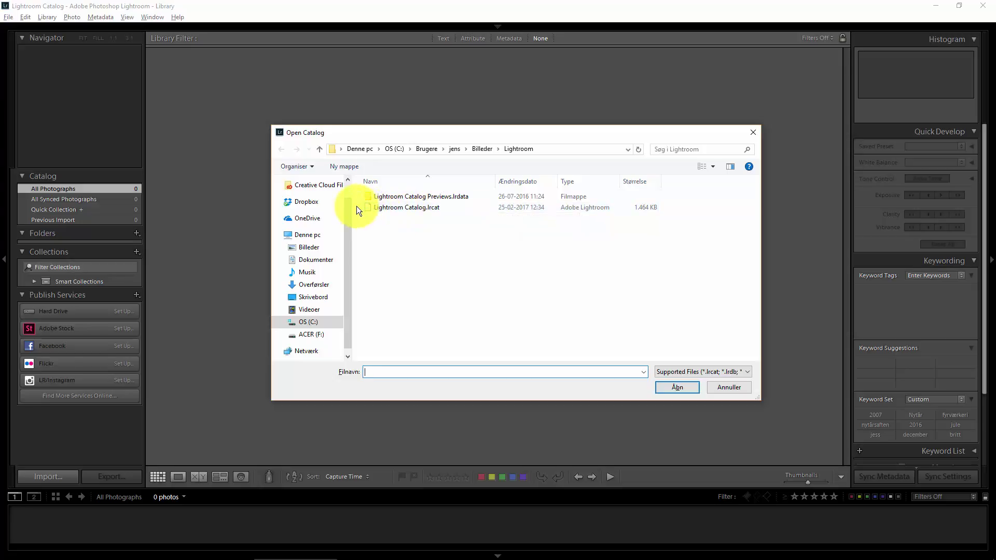
Choose Lightroom Catalog.lrcat from OneDrive's Billeder\Lightroom folder in the Open Catalog dialog
left_click(305, 220)
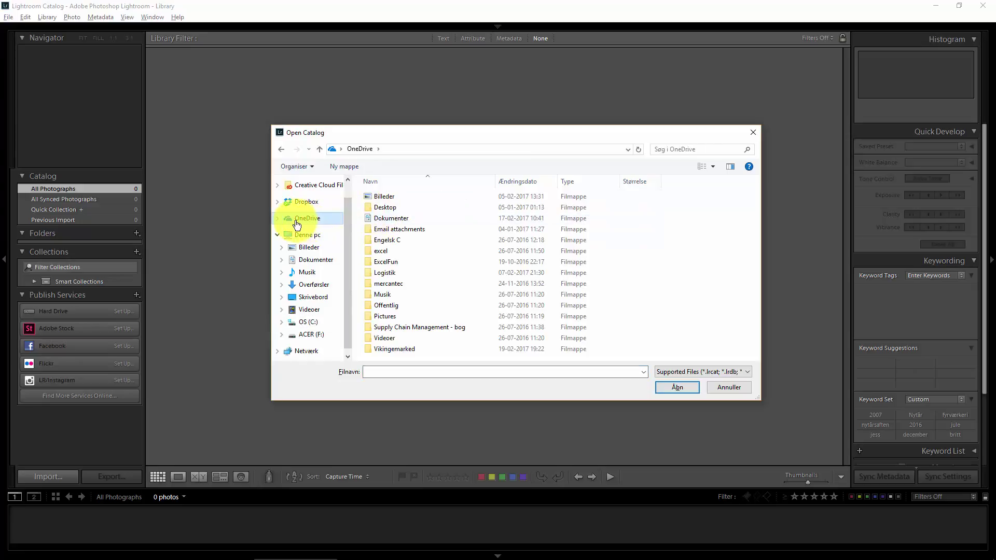
double_click(384, 199)
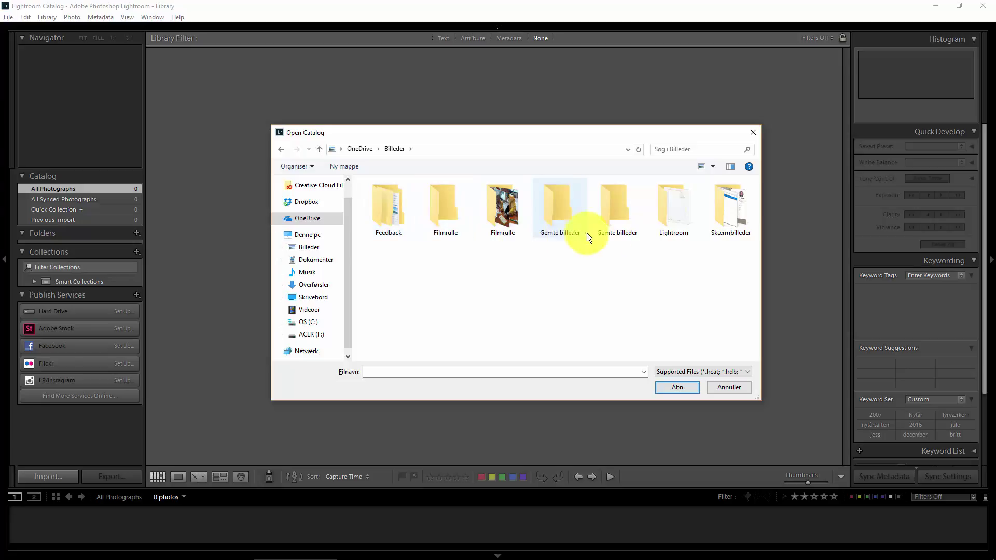
left_click(671, 199)
double_click(669, 199)
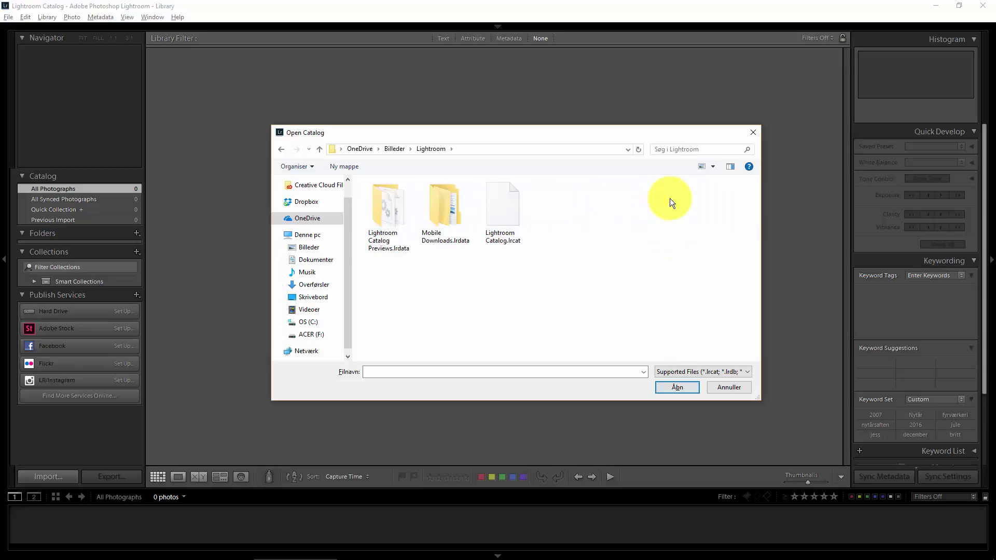
left_click(504, 214)
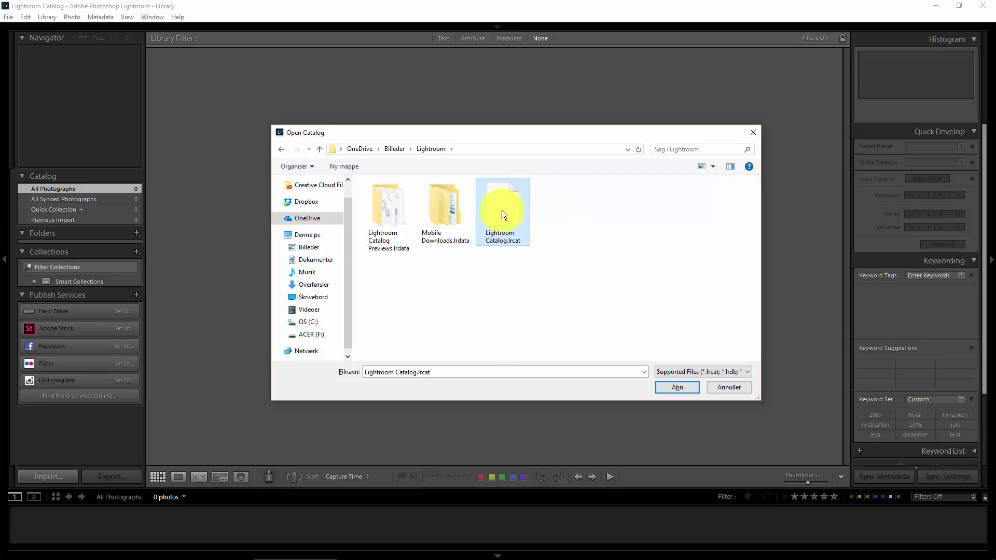
double_click(507, 210)
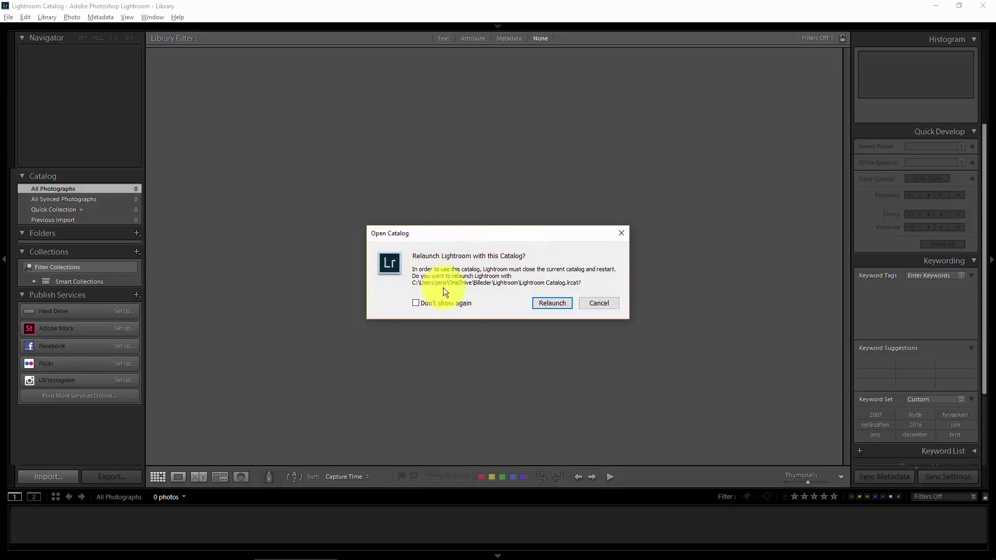
Relaunch with the OneDrive catalog, then reopen the catalog chooser at Denne pc to search
left_click(539, 306)
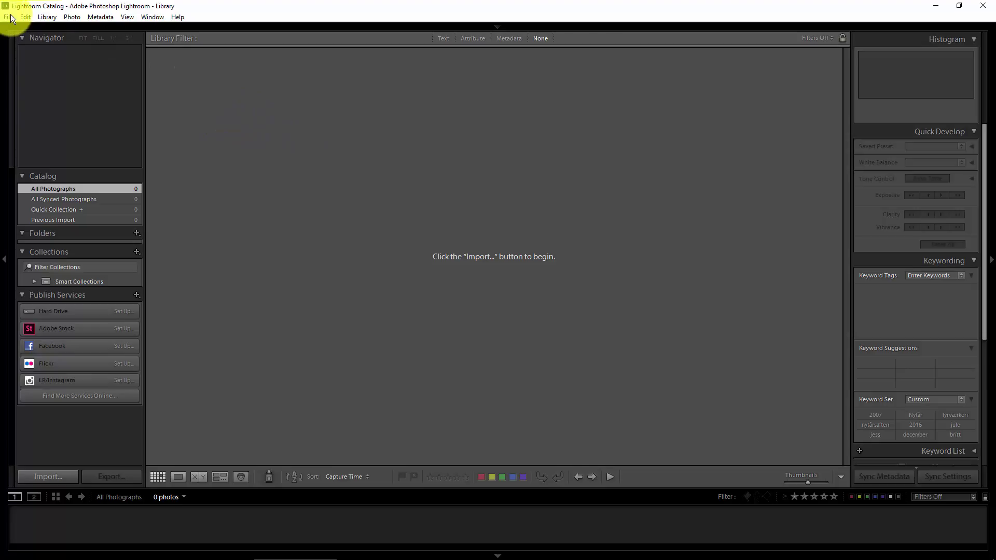
left_click(8, 17)
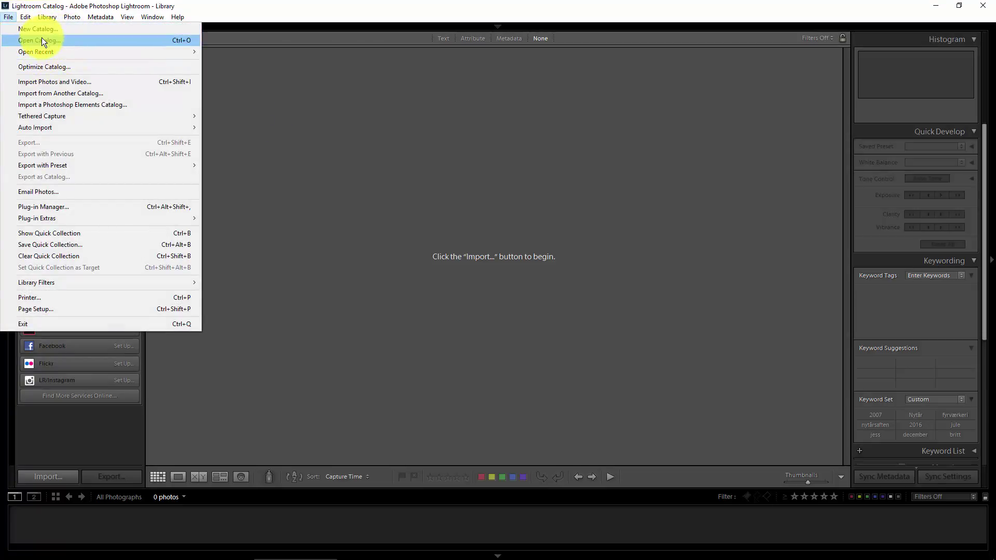
left_click(43, 42)
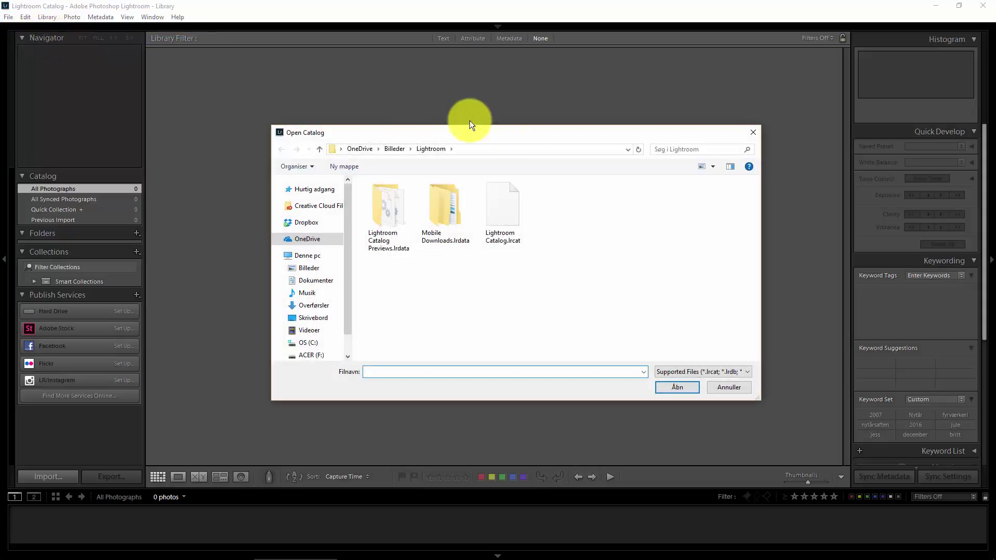
left_click(305, 257)
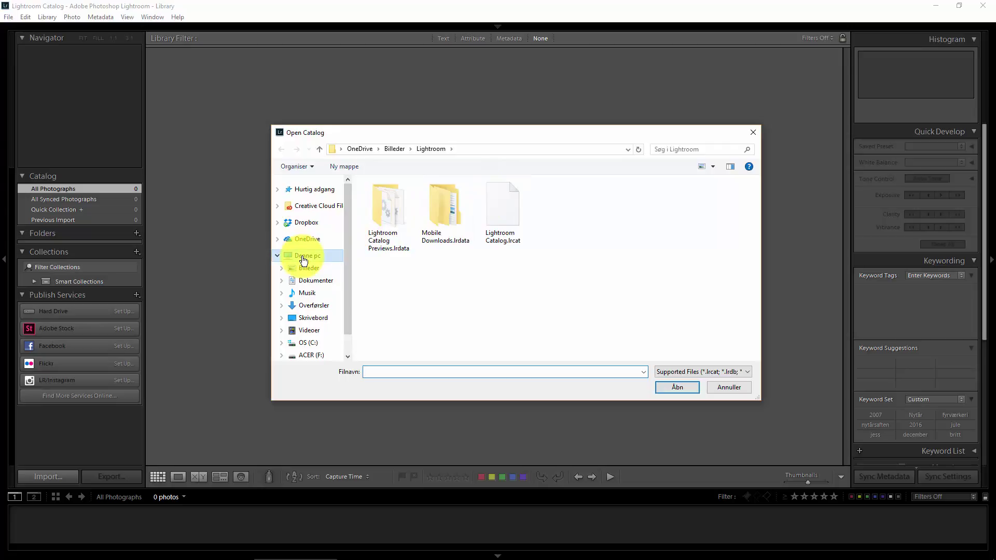
left_click(677, 151)
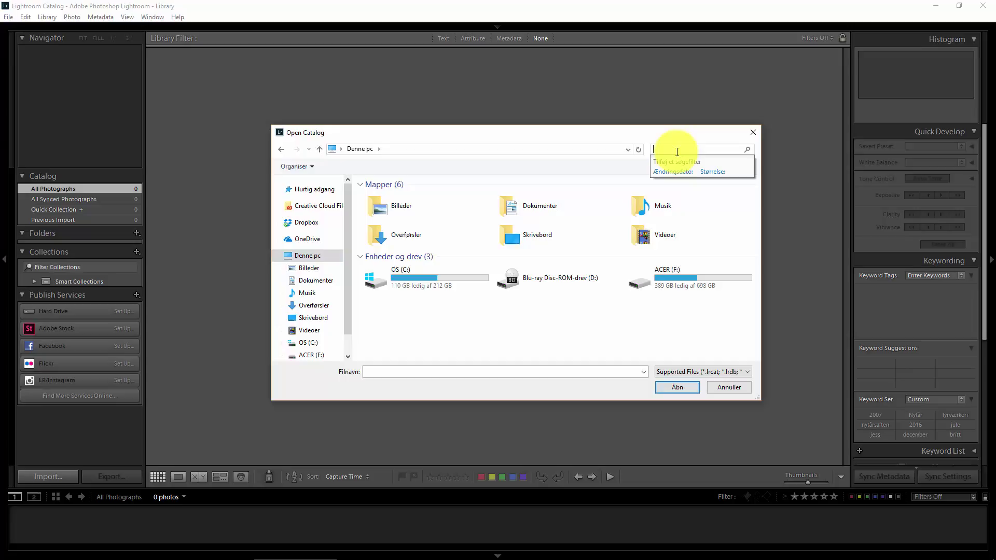
Search Denne pc for 'lrca' and open Foto Begynder.lrcat from the F: drive
type("lr")
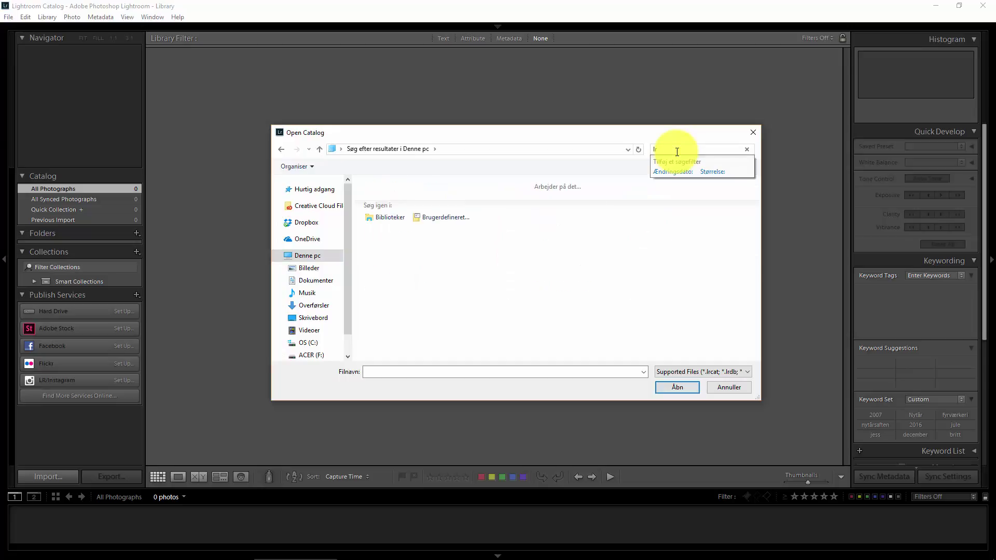
type("cat")
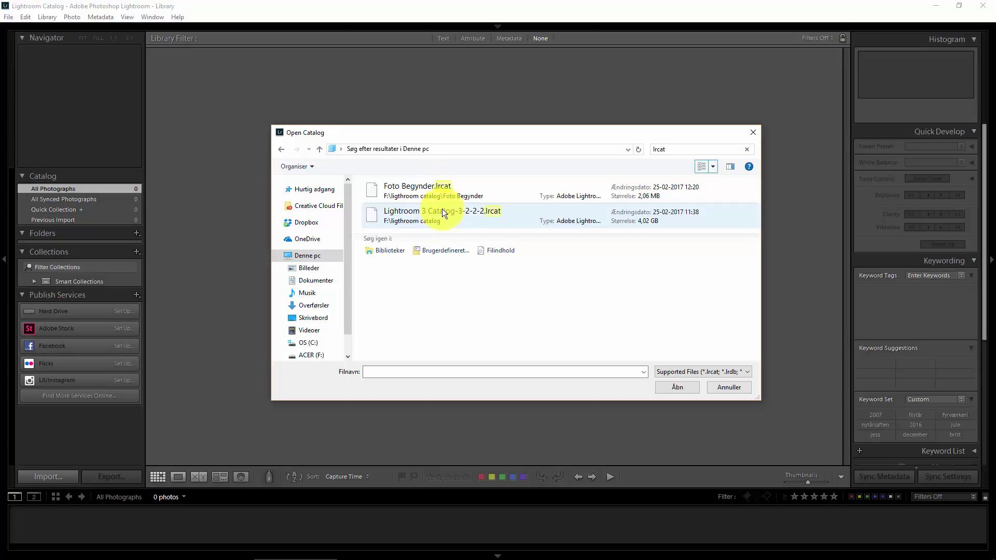
left_click(424, 185)
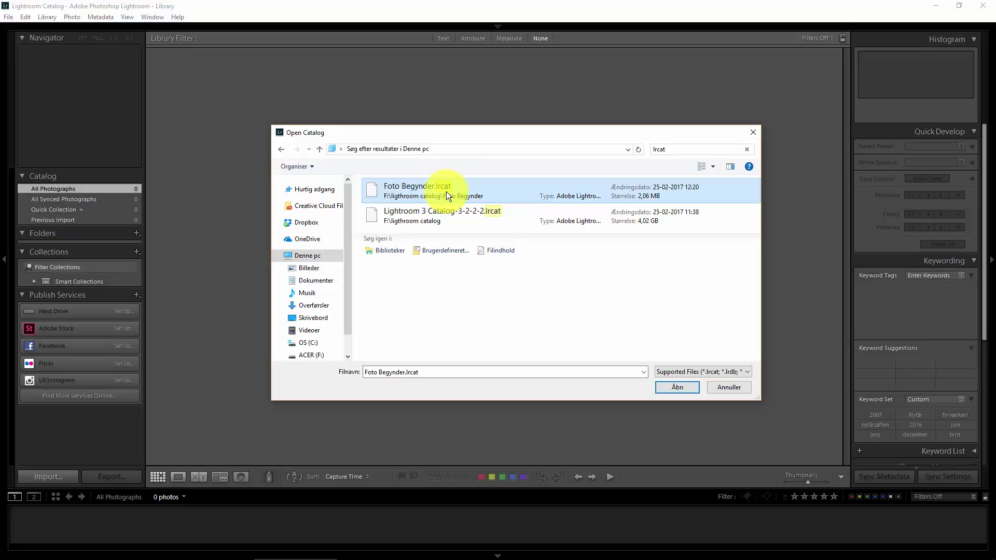
double_click(427, 191)
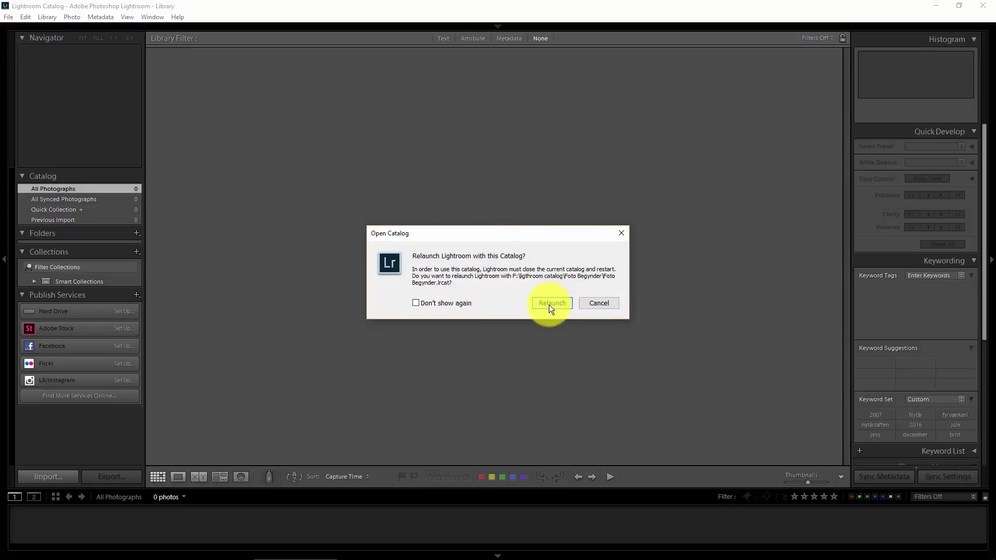
Confirm relaunching Lightroom with the Foto Begynder catalog
left_click(549, 304)
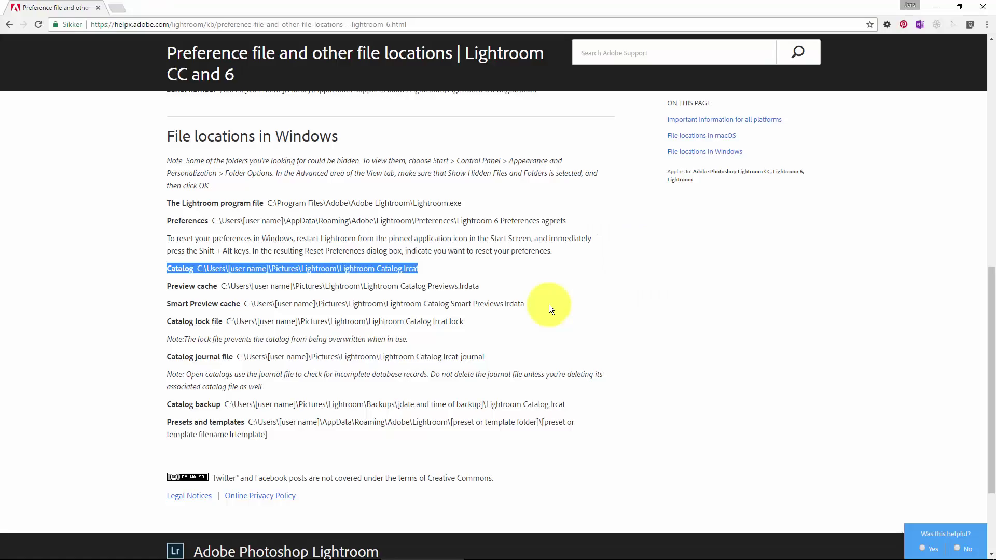